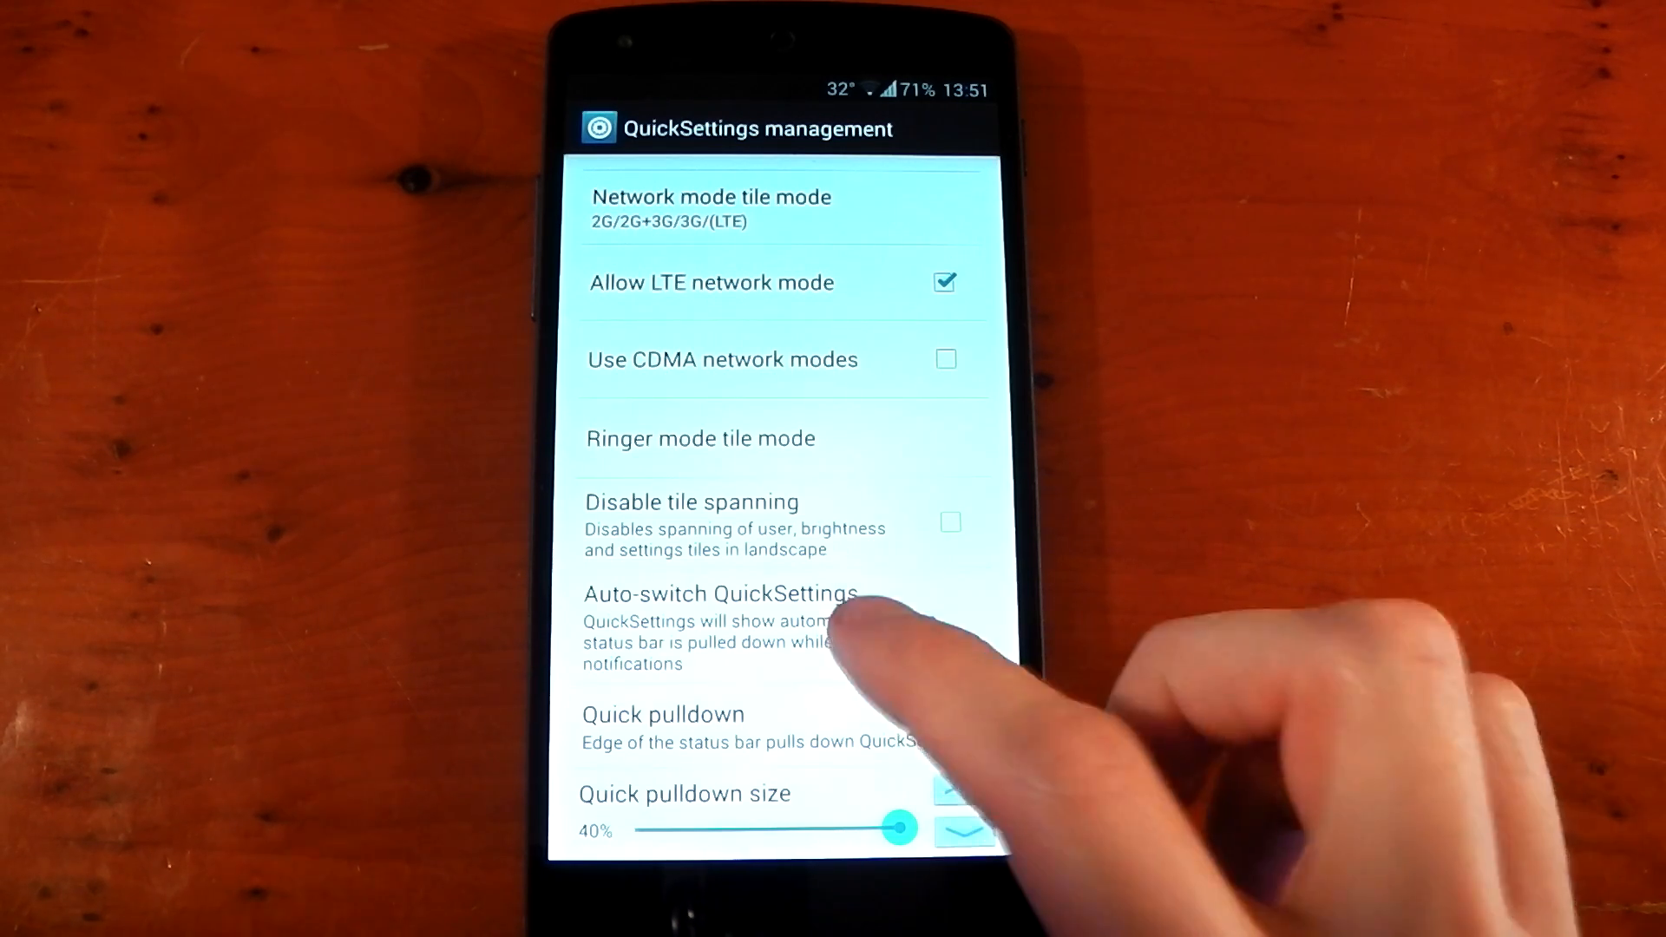
Step: Set Auto-switch QuickSettings to 'When there are no notifications' and test with the shade
{"action": "left_click", "coordinate": [781, 611]}
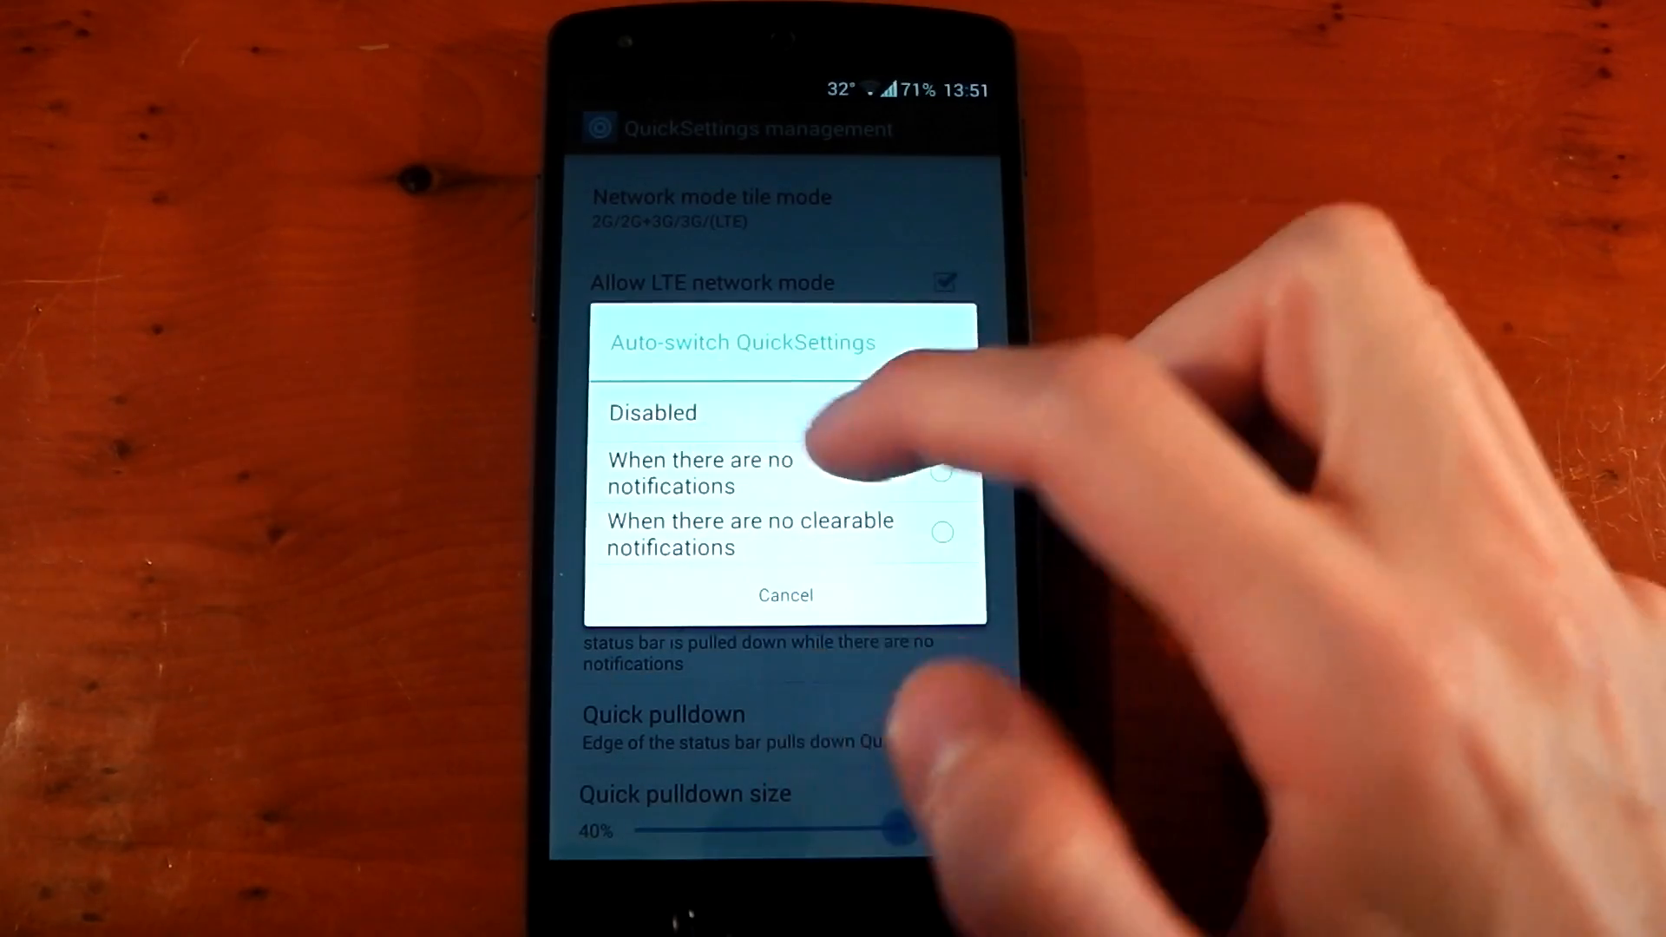
{"action": "left_click", "coordinate": [858, 471]}
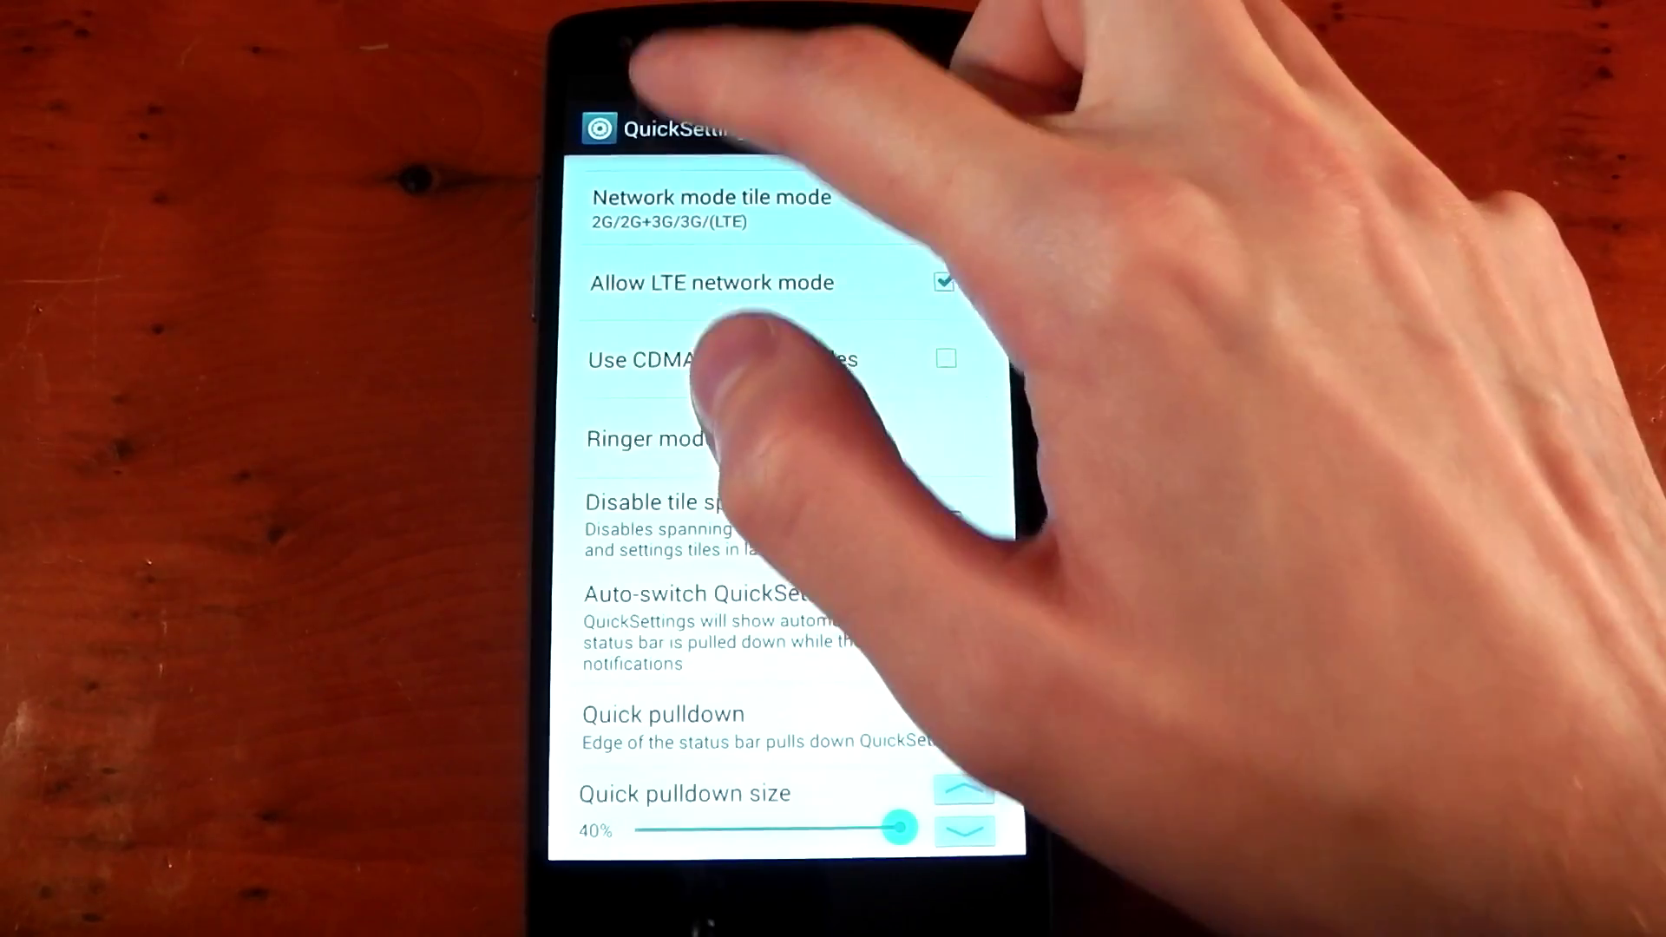
{"action": "left_click_drag", "start_coordinate": [677, 78], "coordinate": [729, 521]}
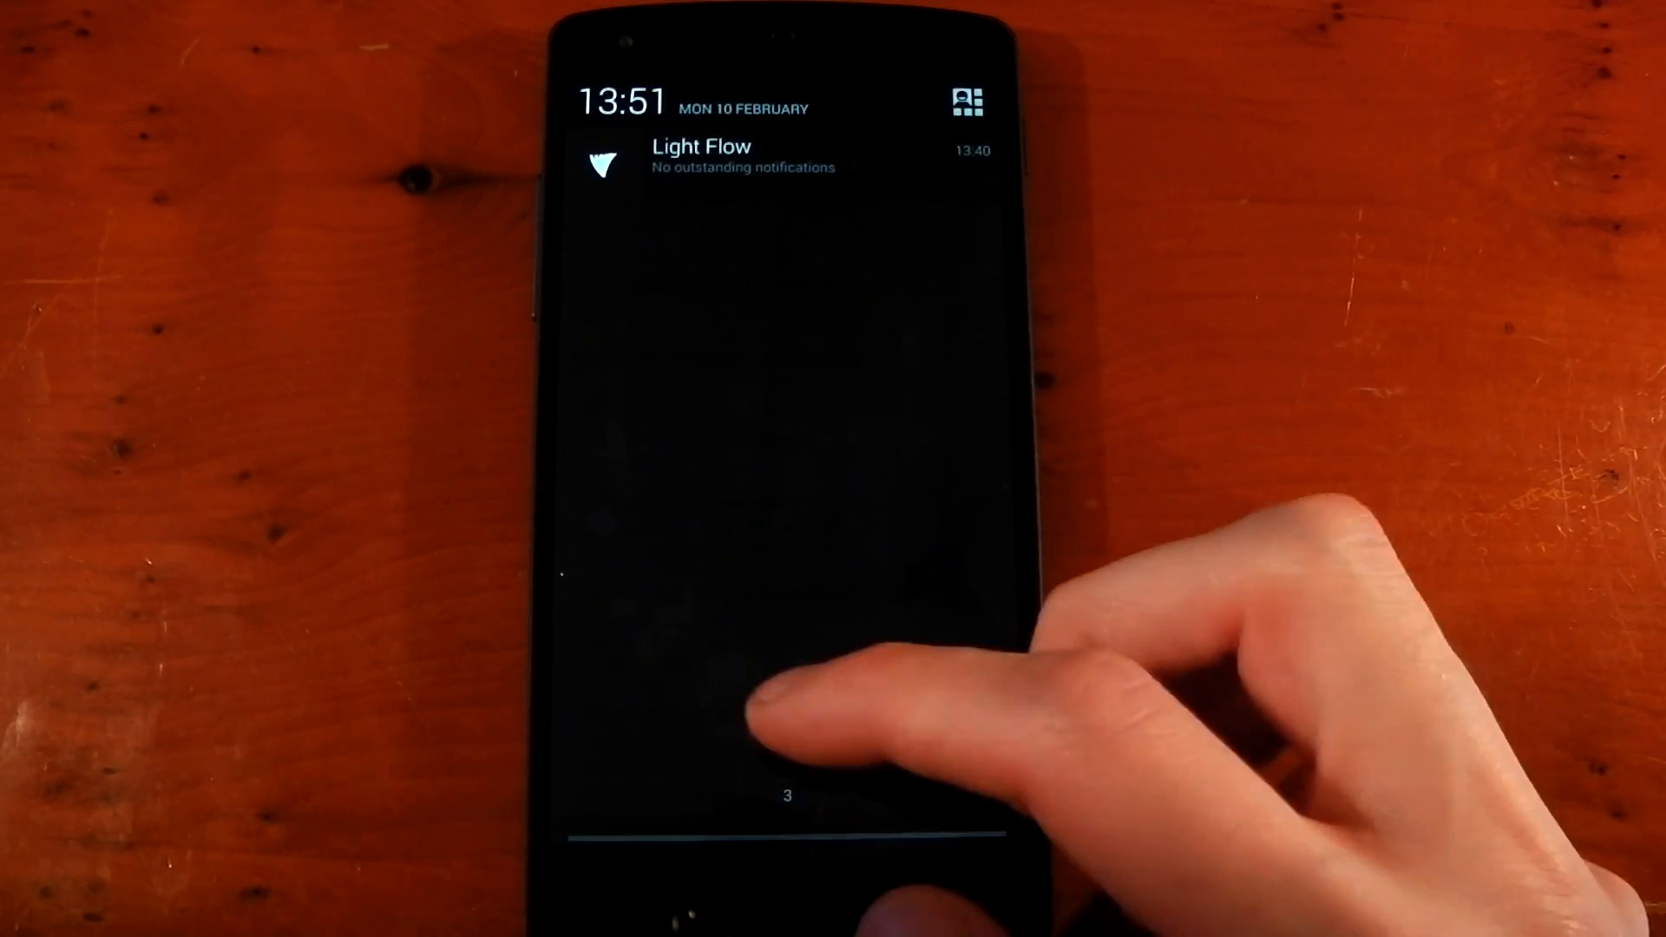
{"action": "left_click_drag", "start_coordinate": [847, 832], "coordinate": [833, 390]}
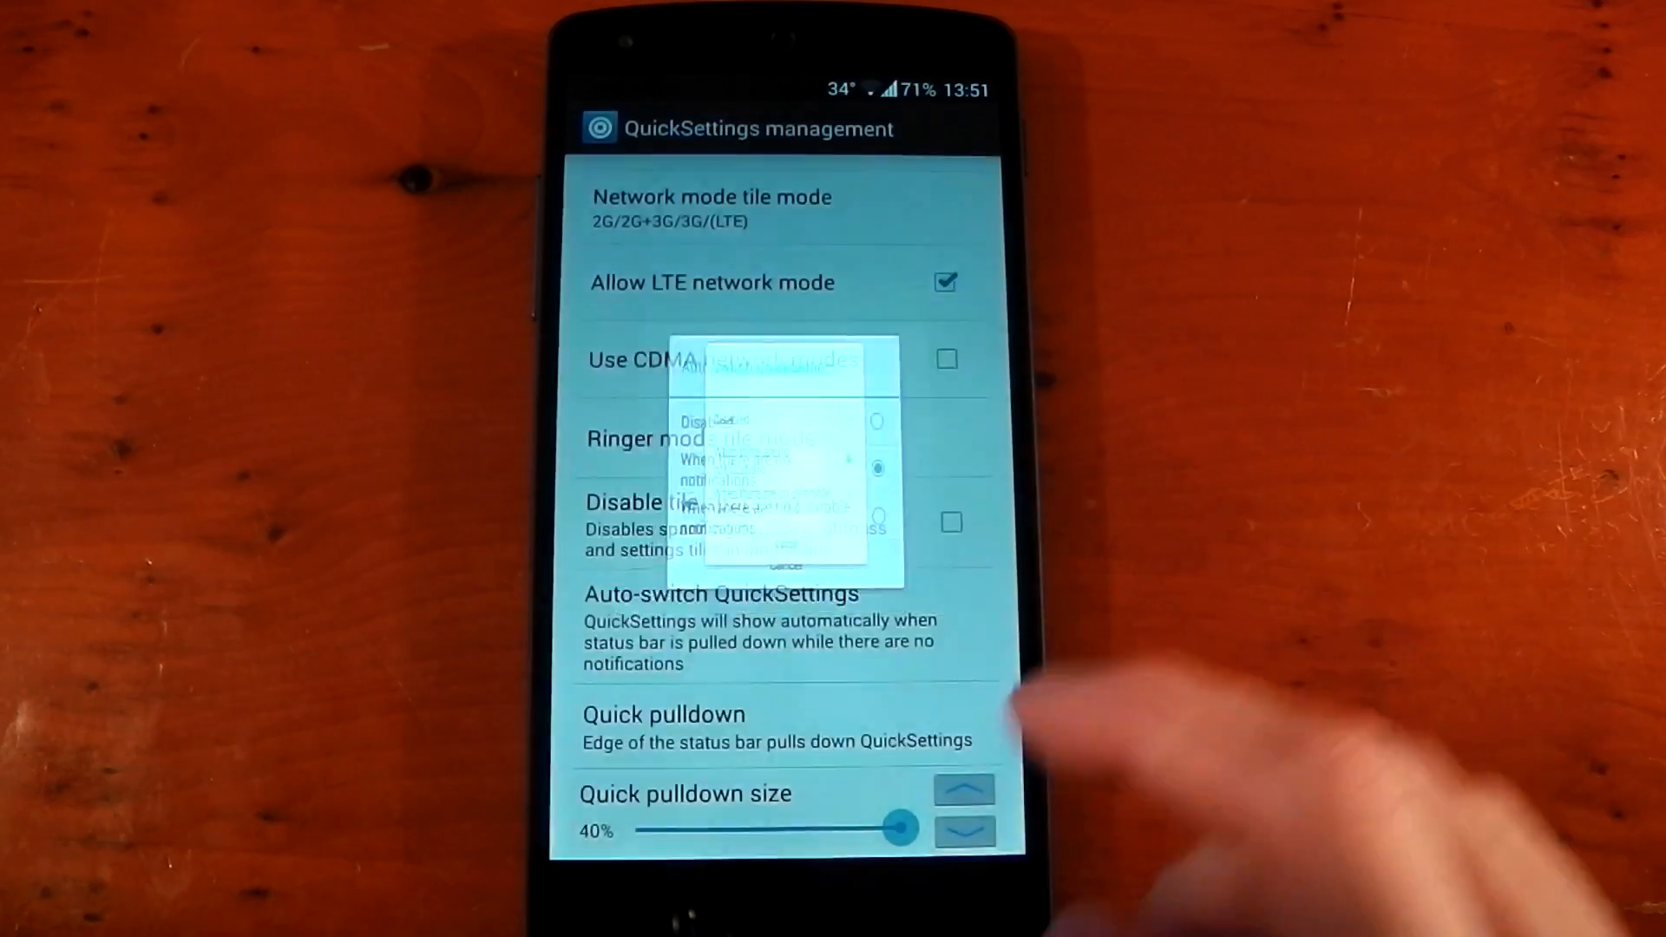
Step: Change Auto-switch QuickSettings to 'When there are no clearable notifications' and verify on pulldown
{"action": "left_click", "coordinate": [781, 625]}
{"action": "left_click", "coordinate": [859, 502]}
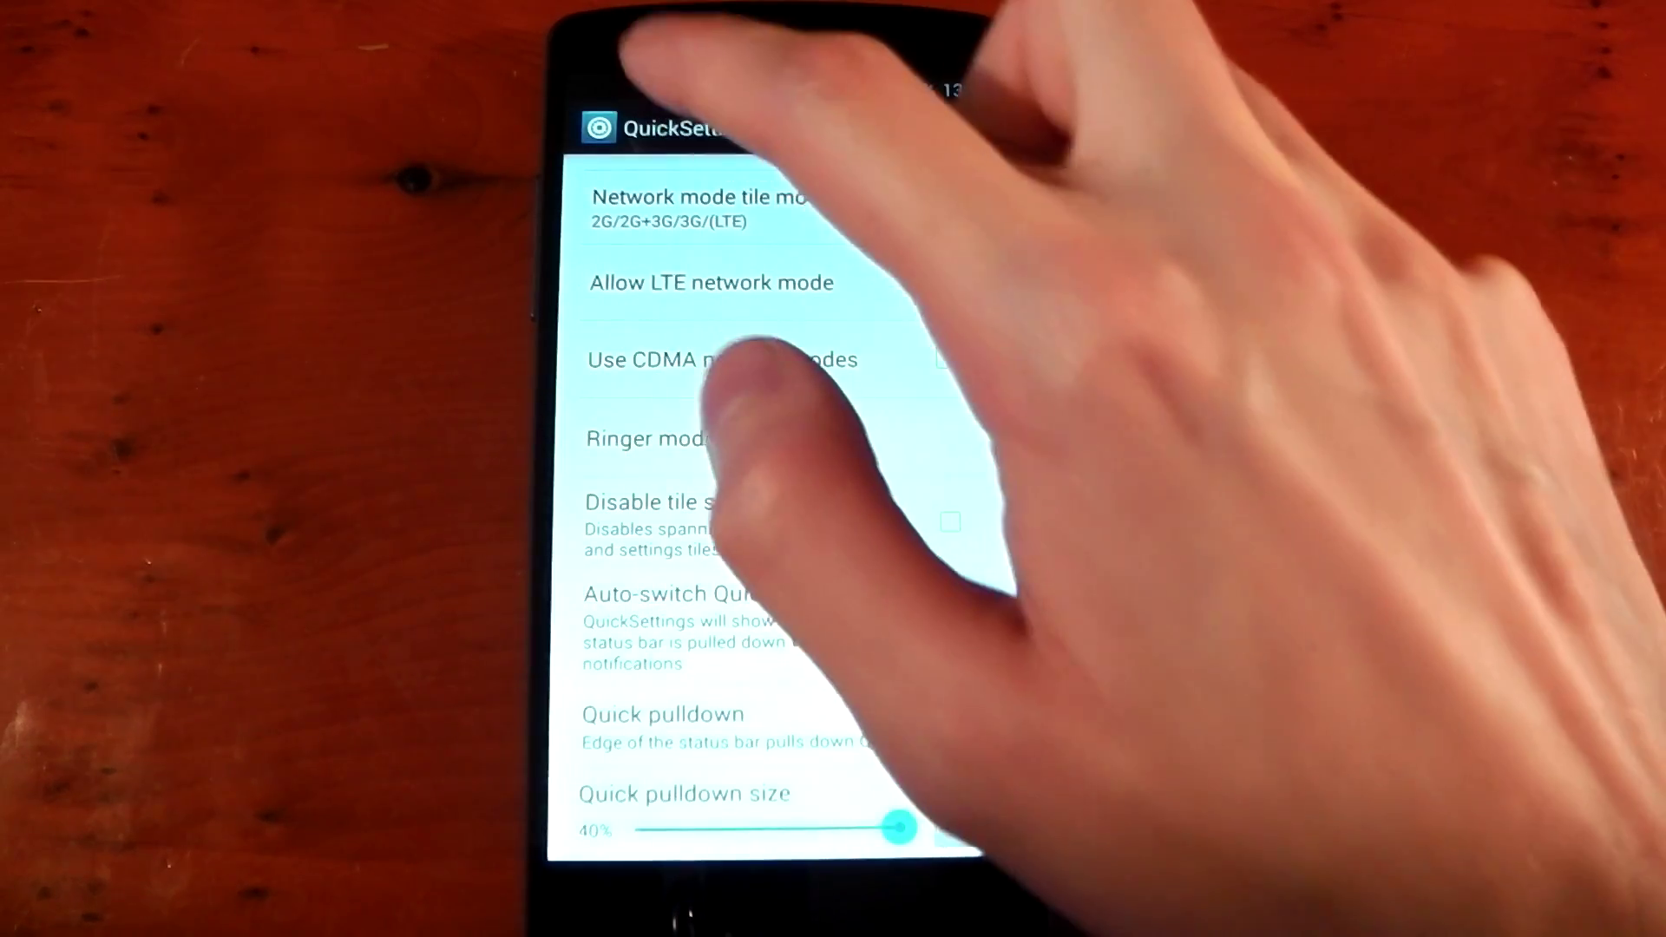
{"action": "left_click_drag", "start_coordinate": [730, 53], "coordinate": [729, 429]}
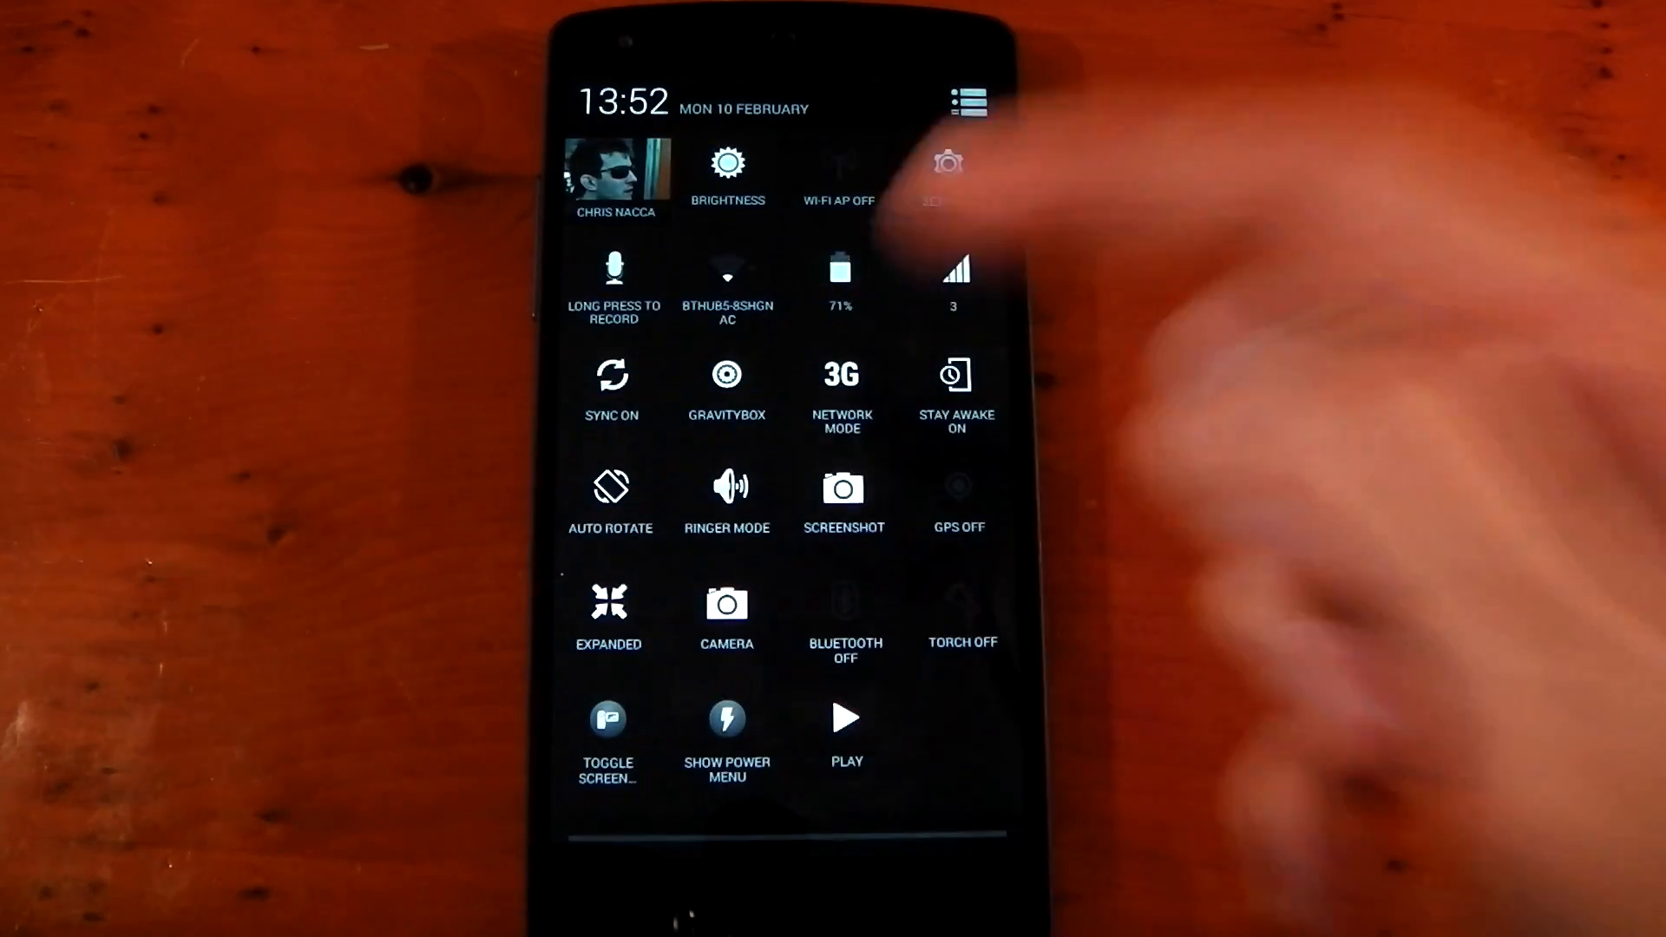
{"action": "left_click_drag", "start_coordinate": [859, 833], "coordinate": [860, 392]}
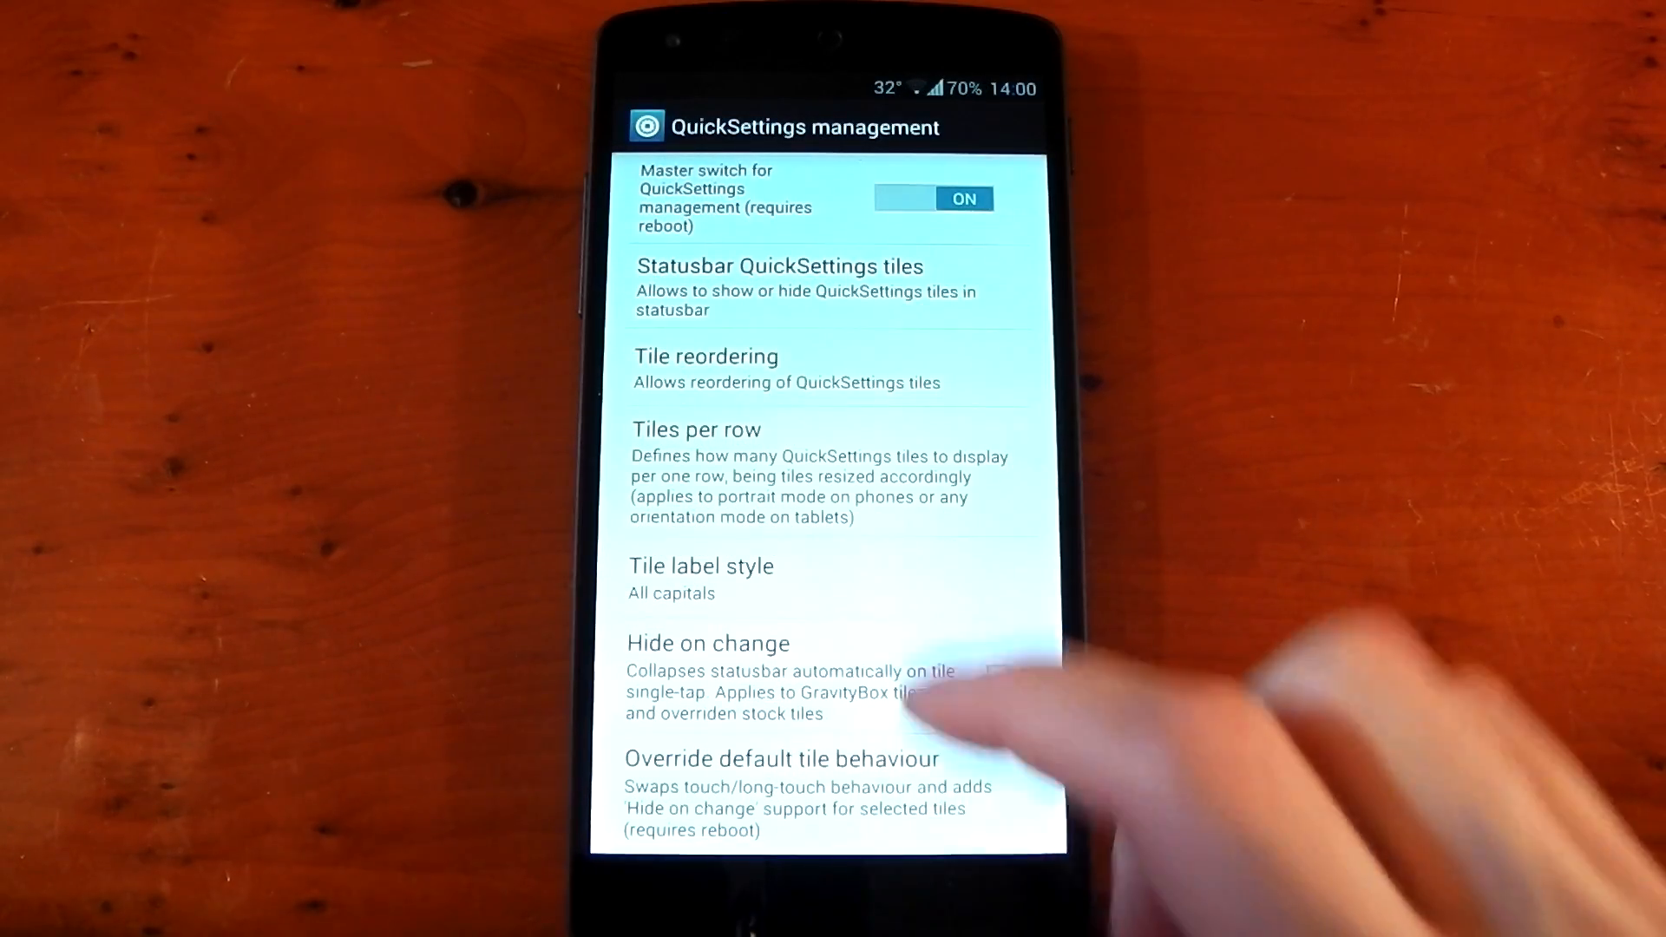
Step: Review the Tile label style choices unchanged and check the current all-capitals labels in the panel
{"action": "left_click", "coordinate": [728, 574]}
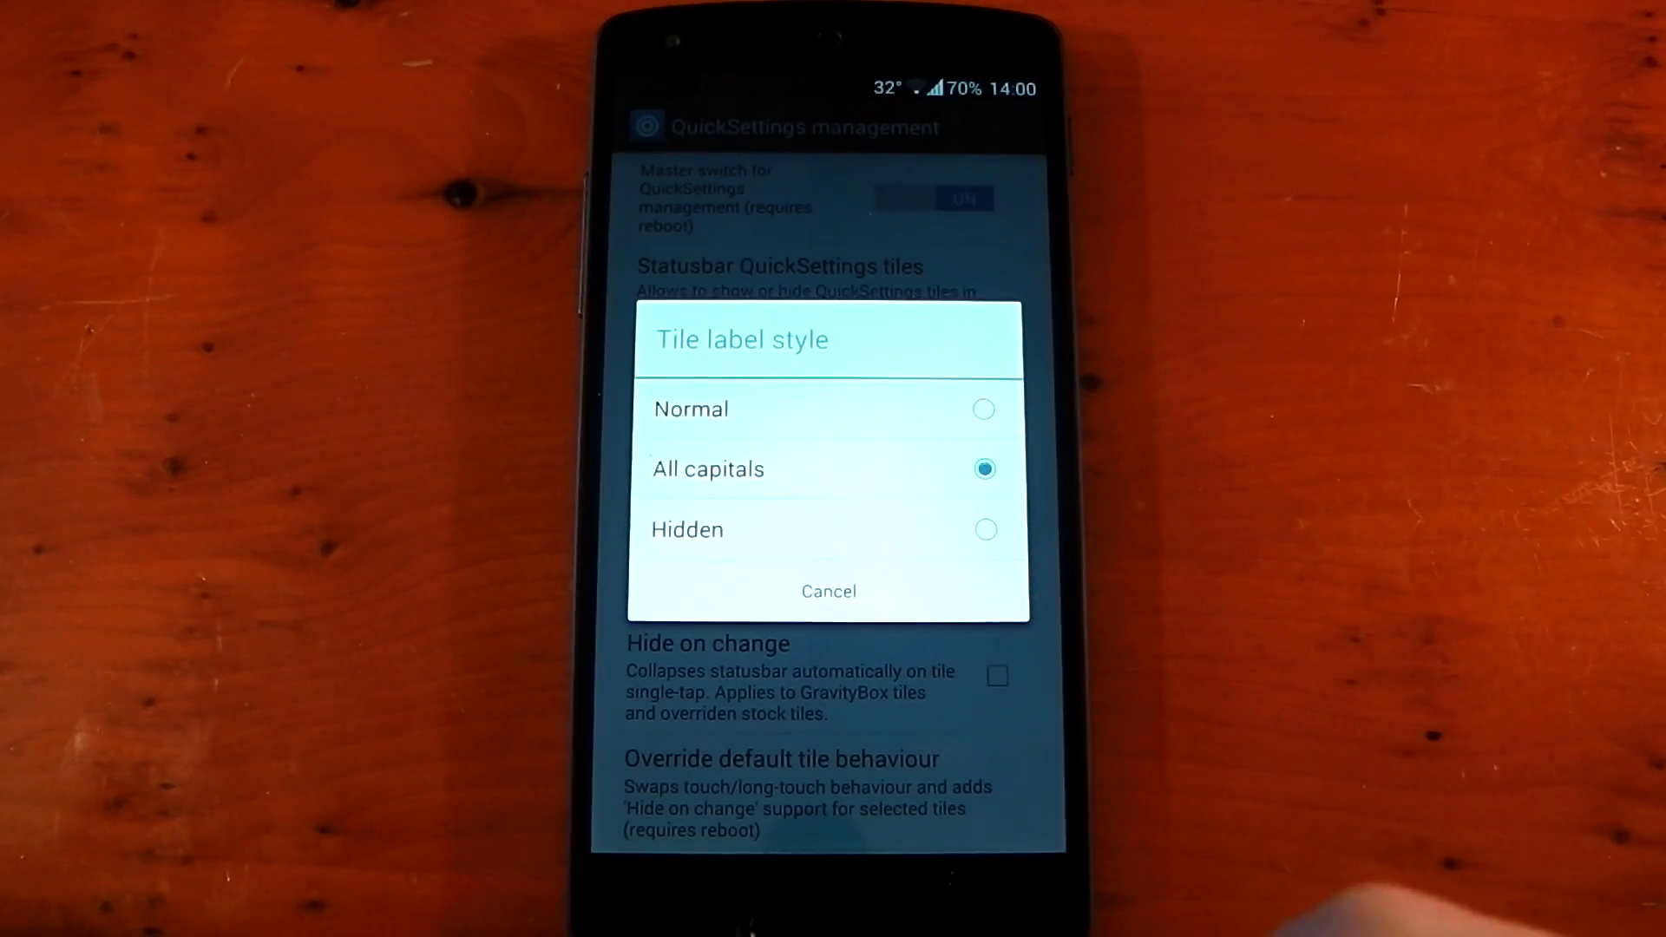
{"action": "left_click", "coordinate": [898, 591]}
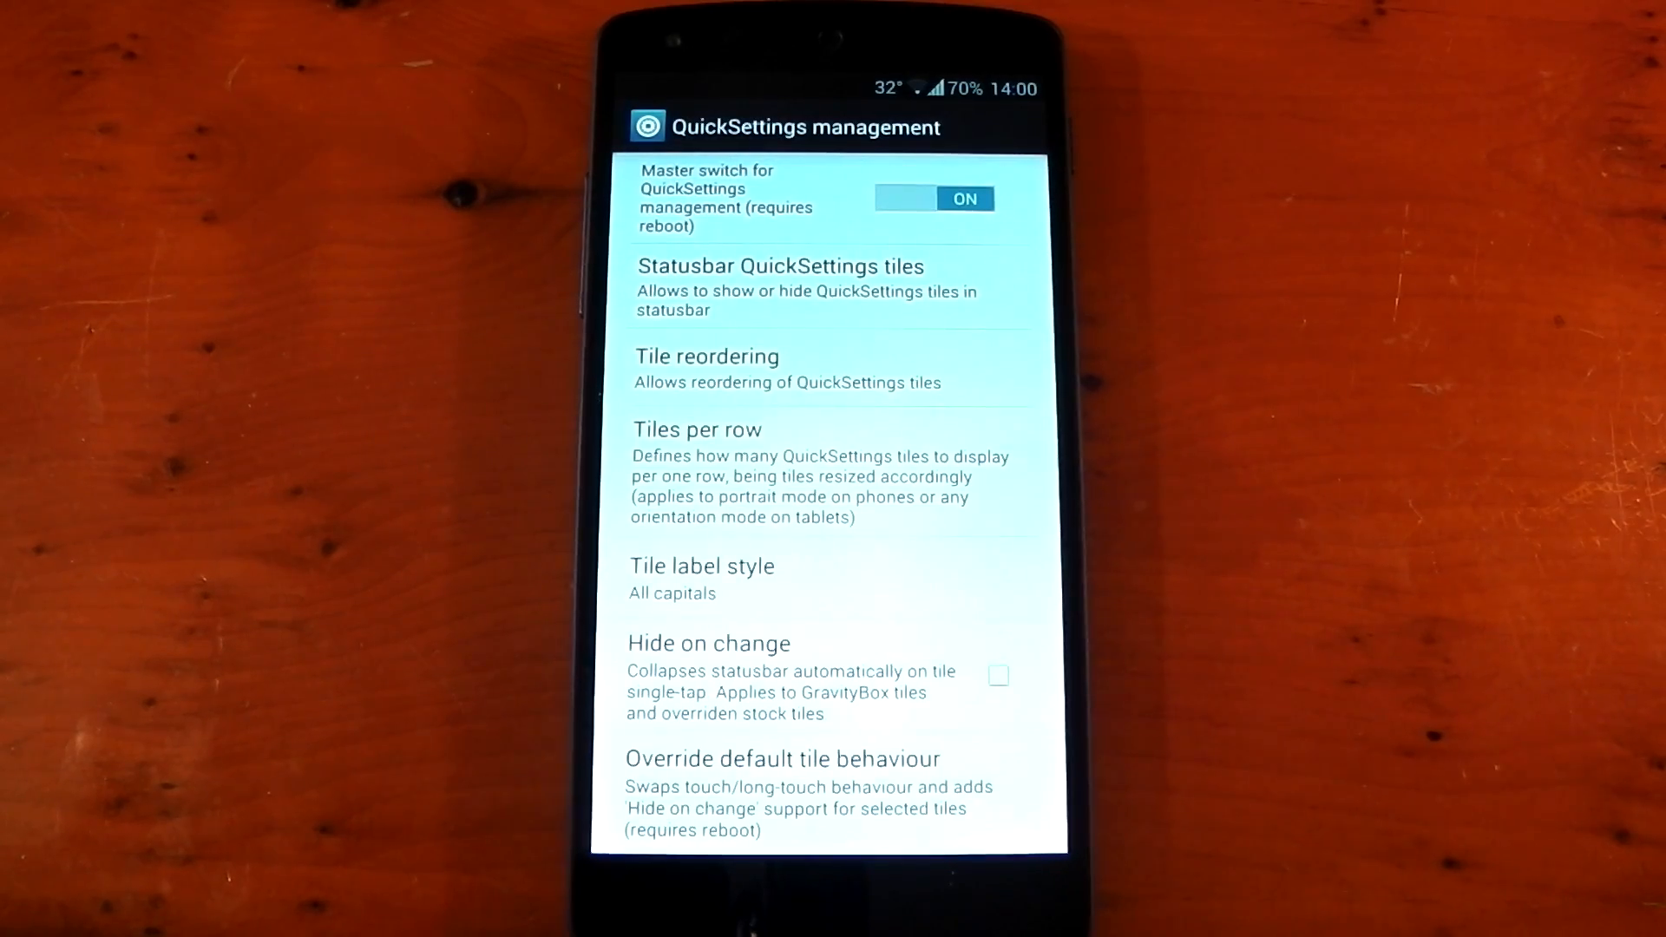
{"action": "left_click_drag", "start_coordinate": [1016, 92], "coordinate": [1015, 651]}
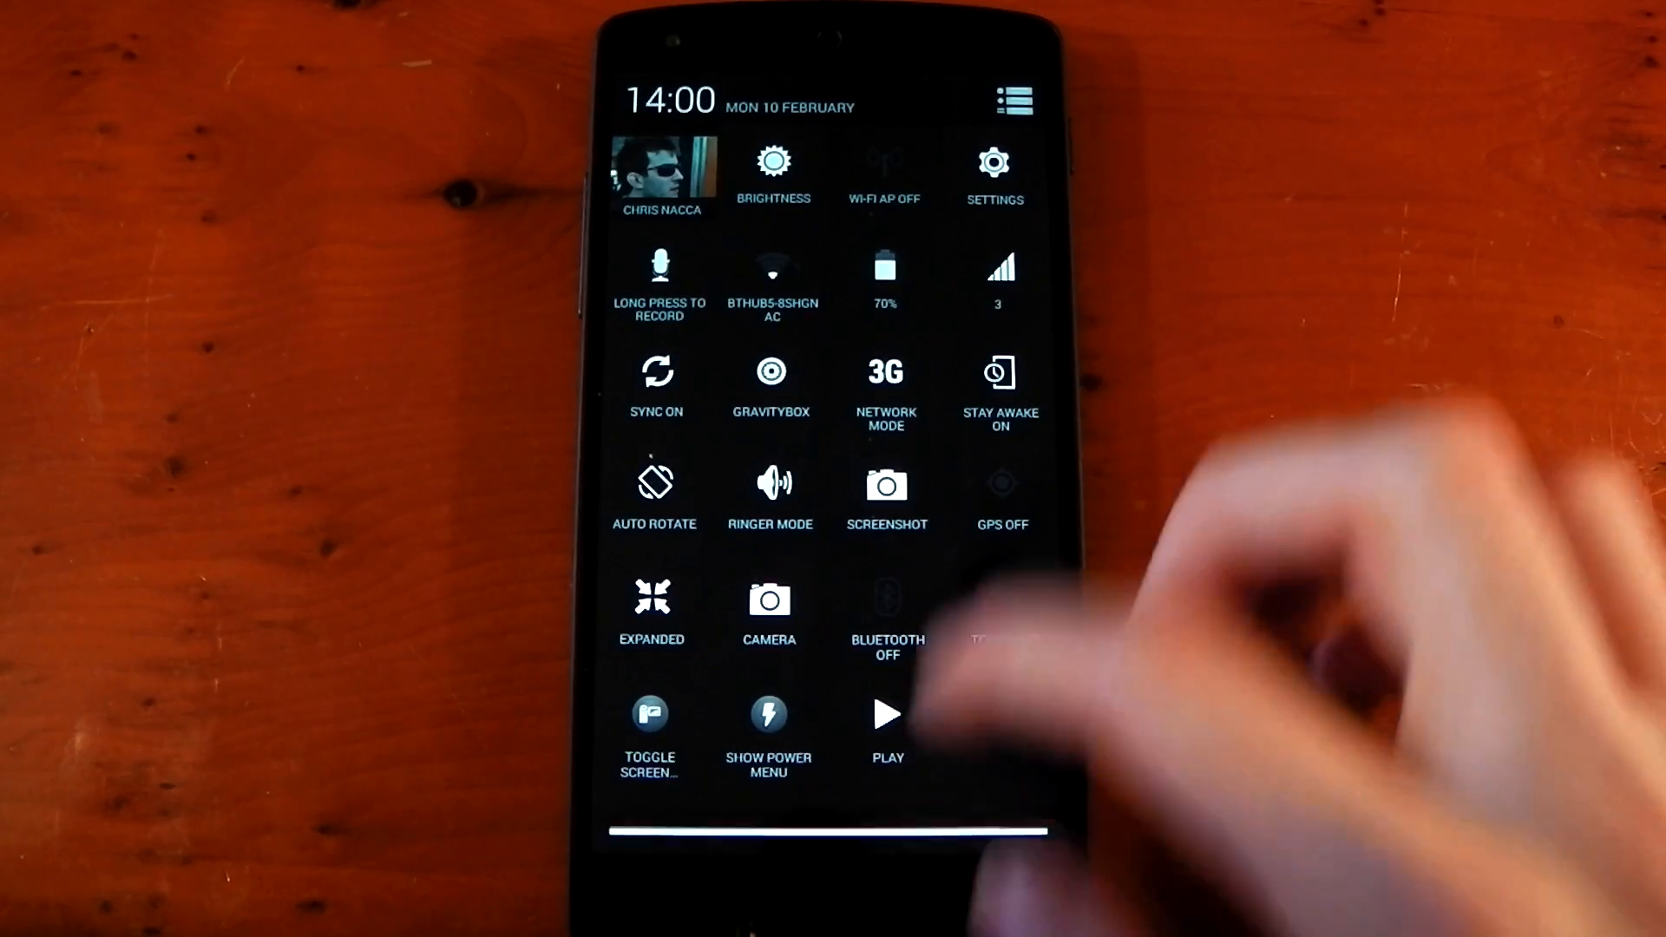
{"action": "left_click_drag", "start_coordinate": [911, 820], "coordinate": [912, 391]}
Step: Set Tile label style to Normal and check the lowercase labels in the expanded panel
{"action": "left_click", "coordinate": [703, 573]}
{"action": "left_click", "coordinate": [691, 409]}
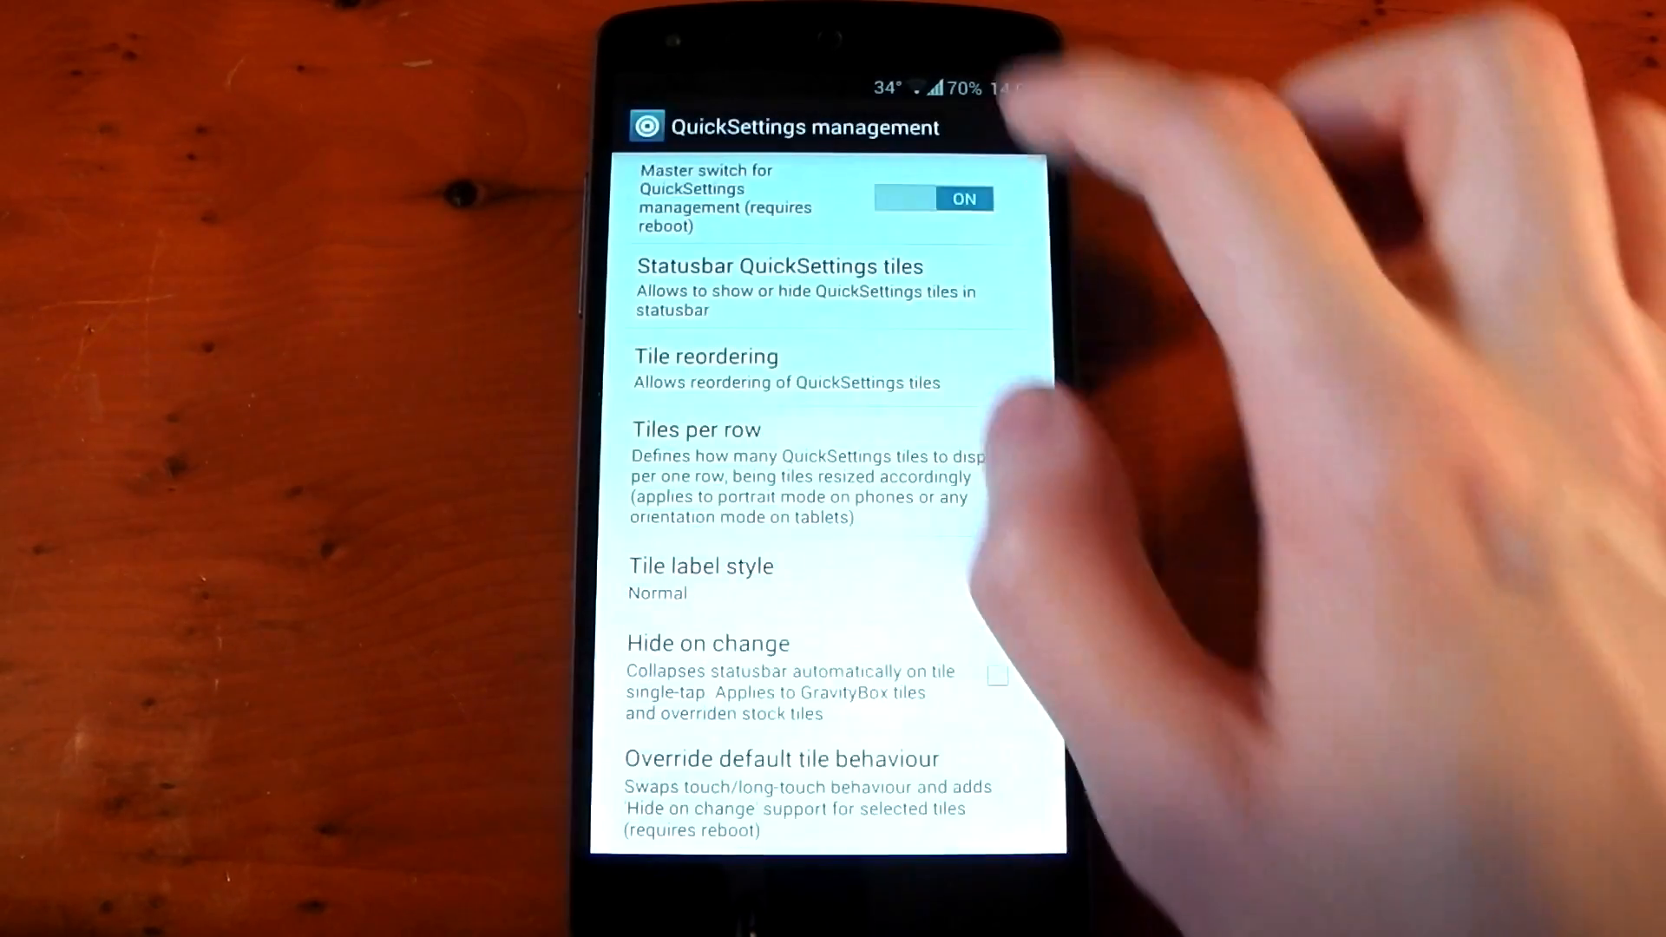
{"action": "left_click_drag", "start_coordinate": [833, 91], "coordinate": [834, 521]}
{"action": "left_click_drag", "start_coordinate": [833, 208], "coordinate": [833, 781]}
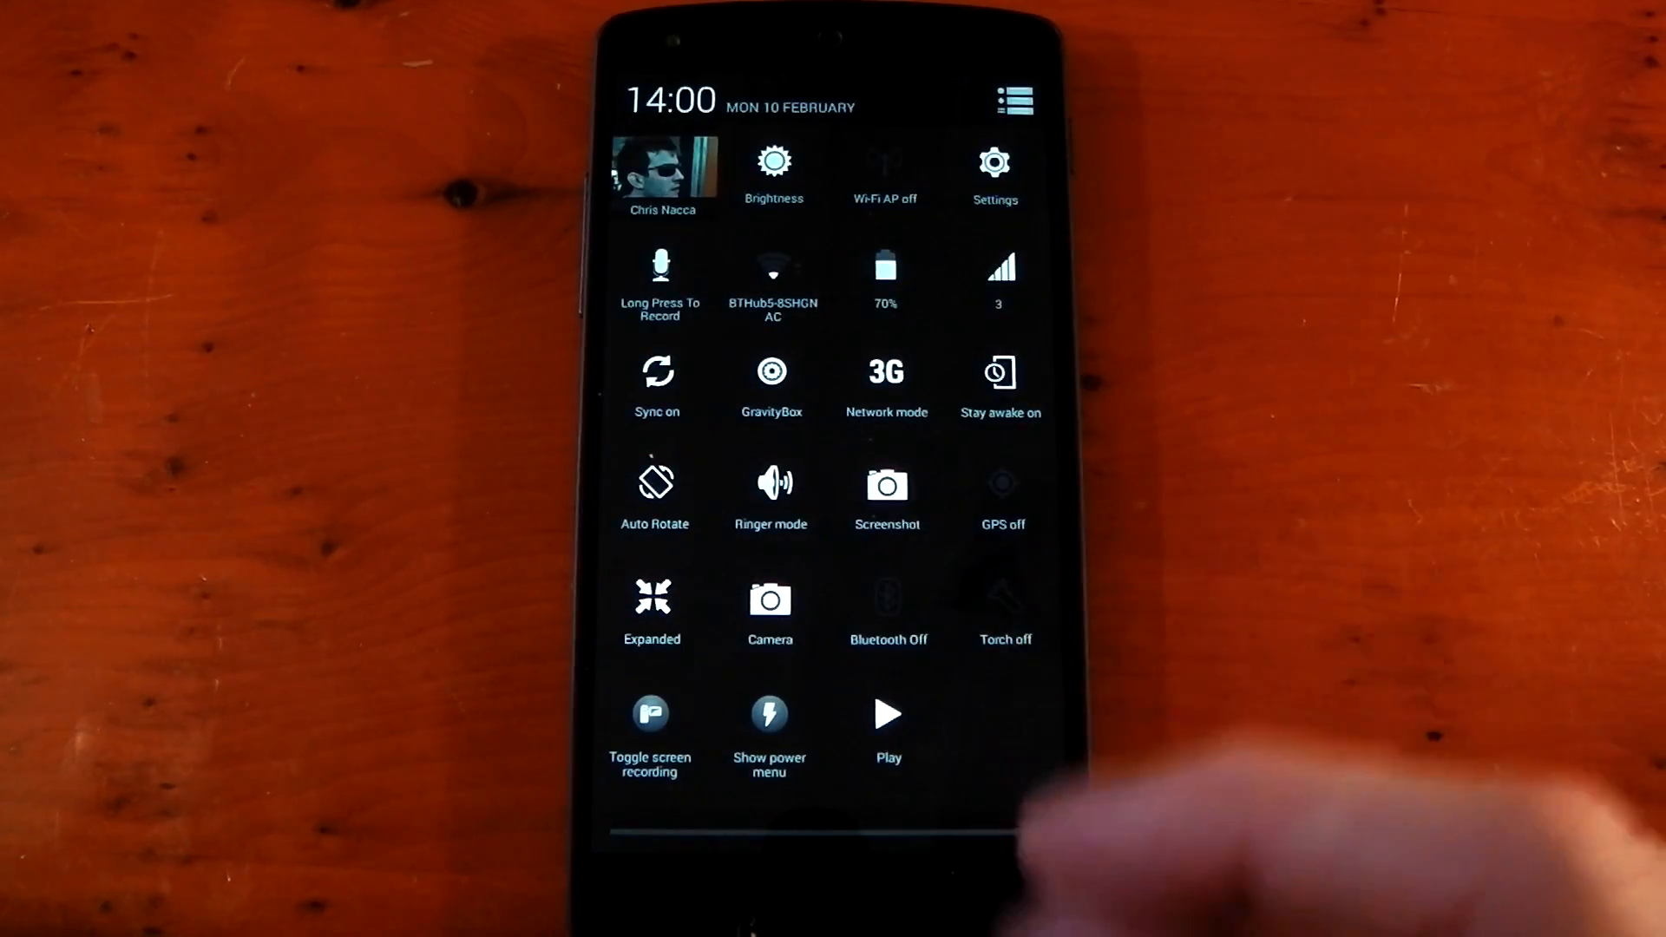
{"action": "left_click_drag", "start_coordinate": [912, 820], "coordinate": [910, 325]}
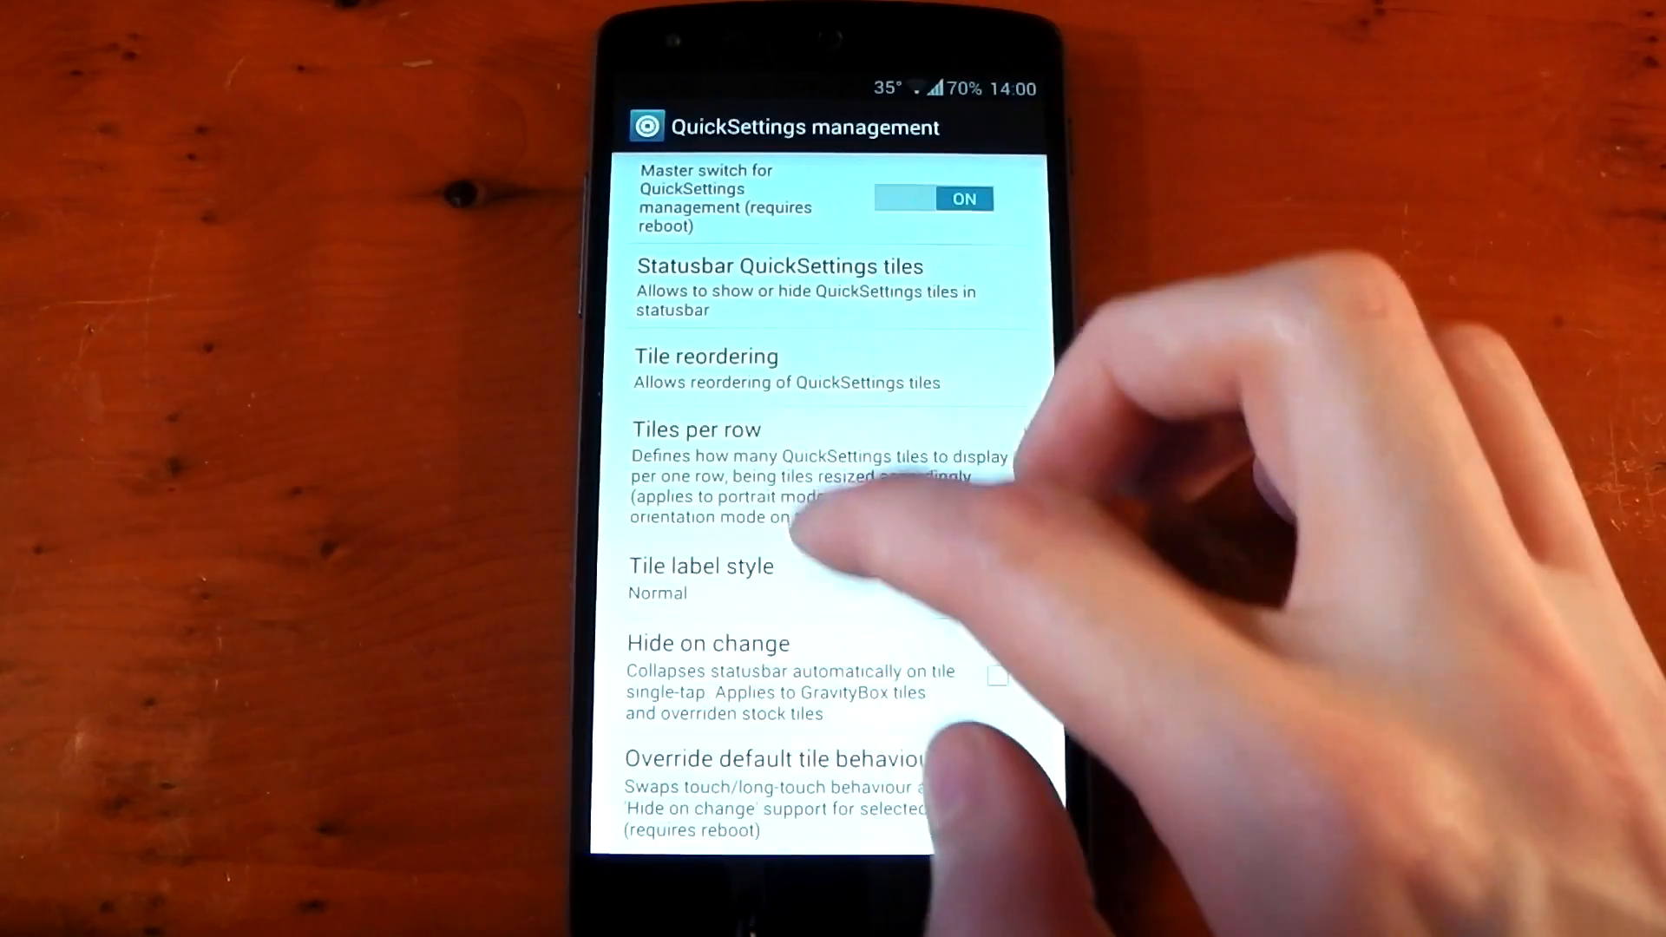
Step: Set Tile label style to Hidden so the QuickSettings tiles show only icons
{"action": "left_click", "coordinate": [704, 572]}
{"action": "left_click", "coordinate": [729, 517]}
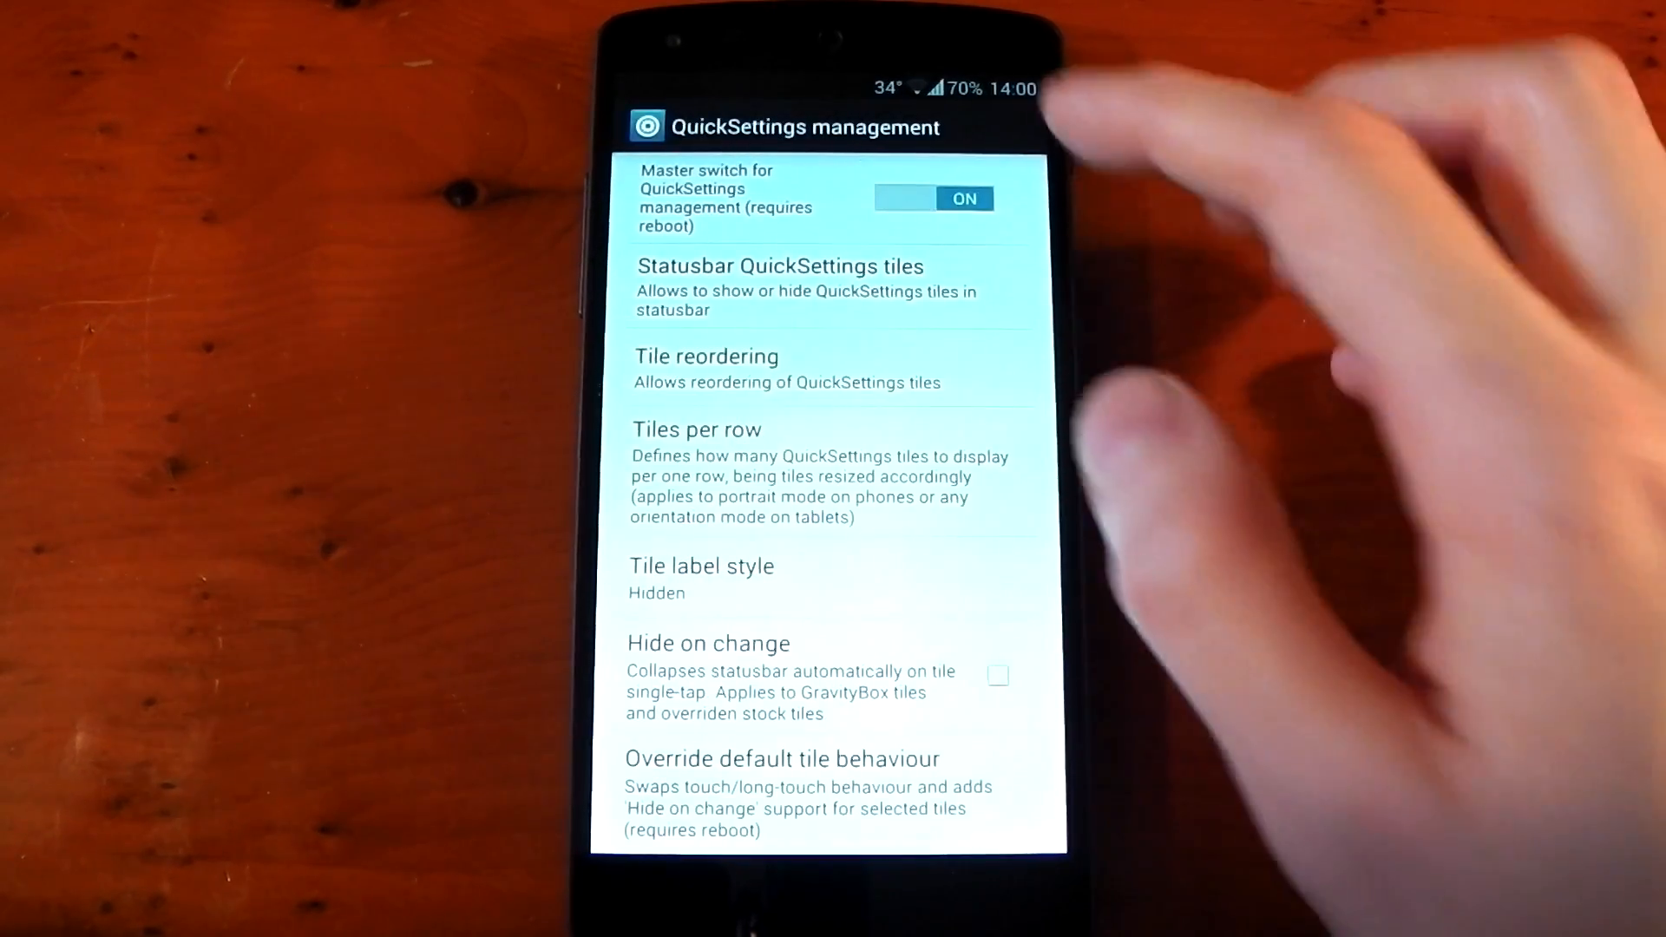
{"action": "left_click_drag", "start_coordinate": [963, 78], "coordinate": [964, 781]}
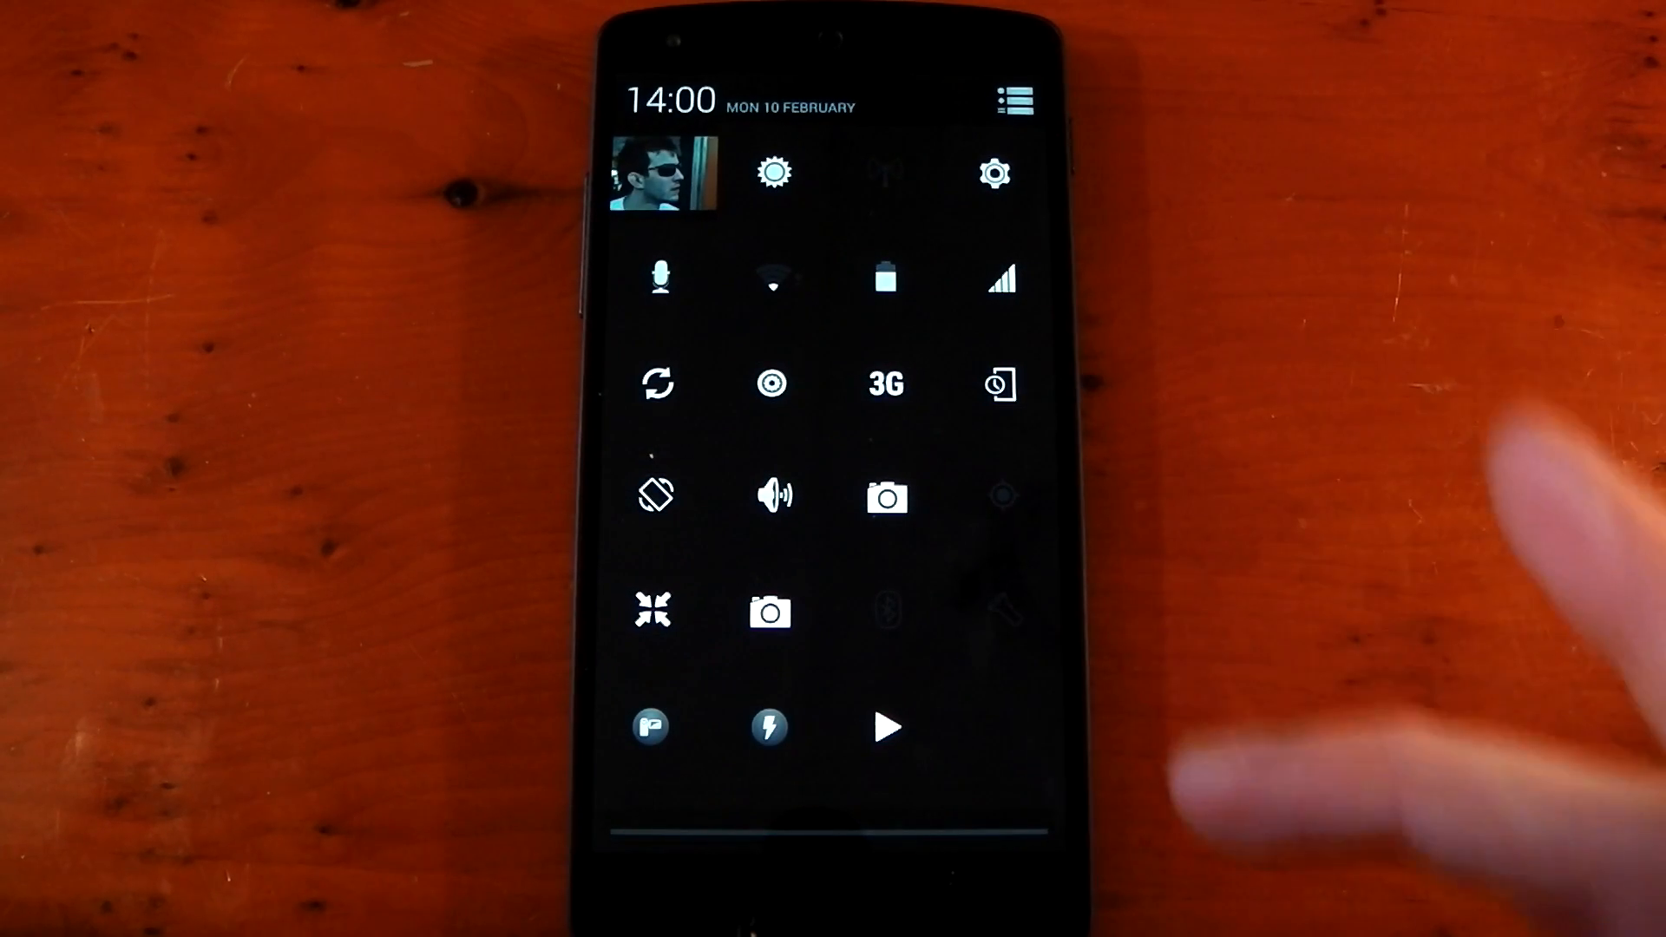